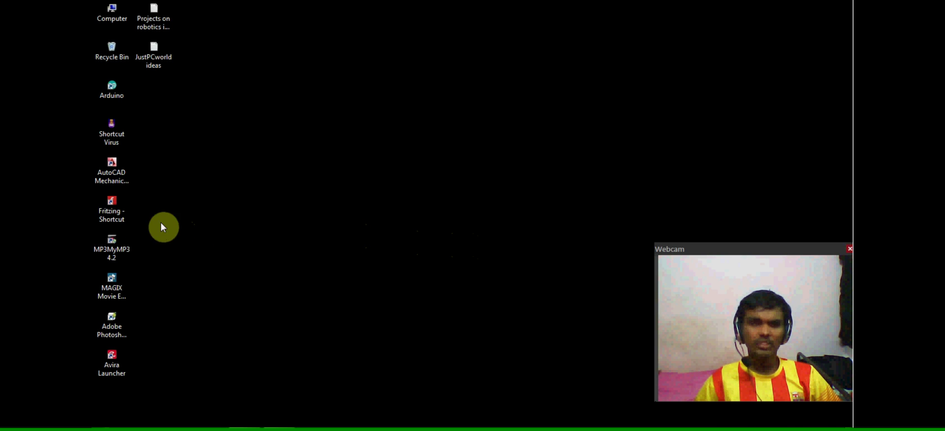
Step: Move the Fritzing shortcut to the middle of the desktop and launch Fritzing from it
left_click_drag(107, 211, 317, 174)
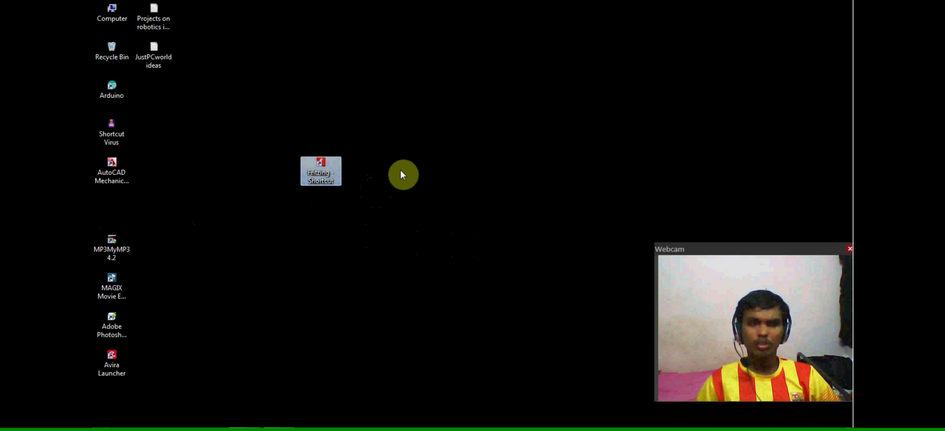
left_click(430, 186)
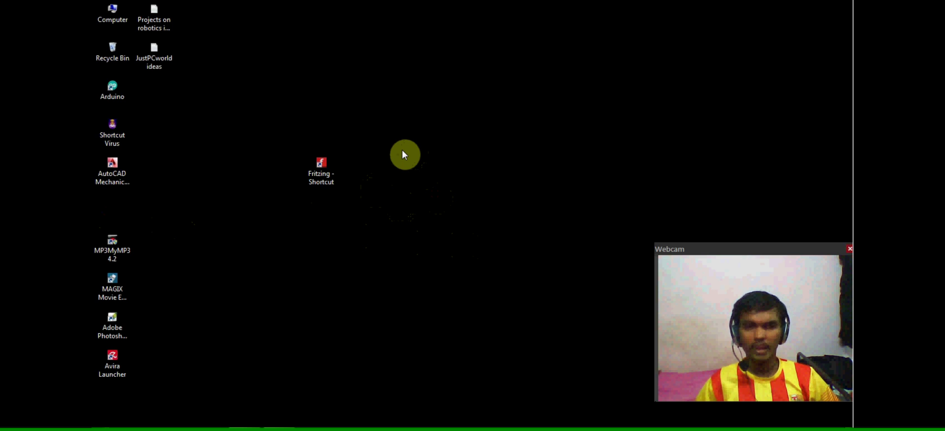
double_click(330, 173)
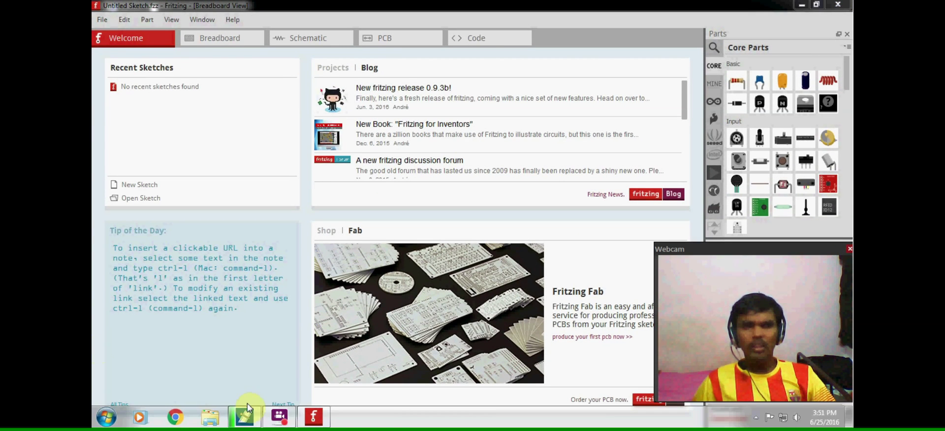
Step: Show the empty breadboard in Breadboard view, browse the Core Parts bin, and bring up parts search
left_click(211, 36)
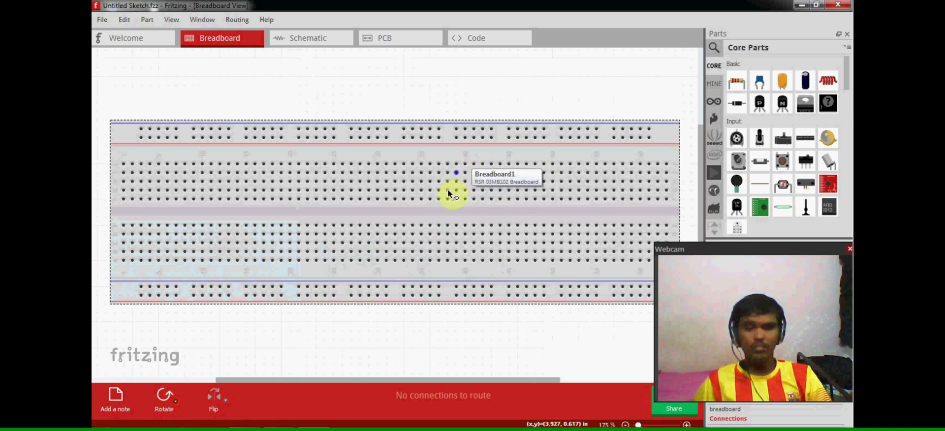
left_click_drag(810, 245, 648, 262)
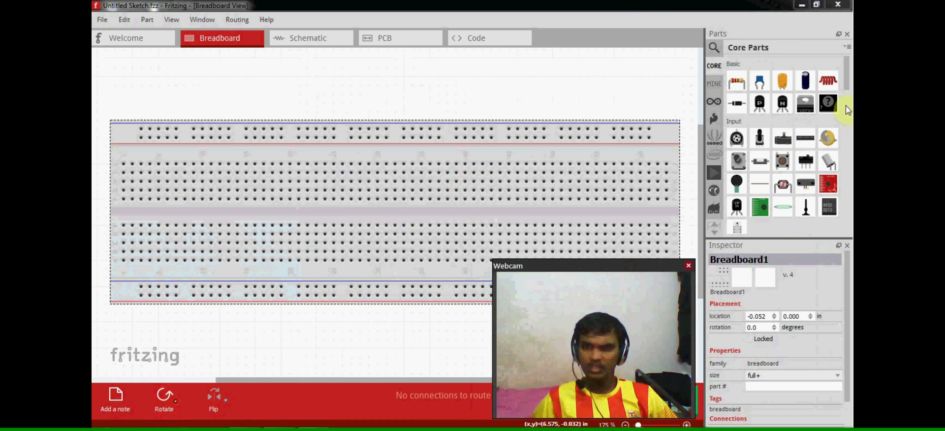
left_click_drag(851, 87, 842, 172)
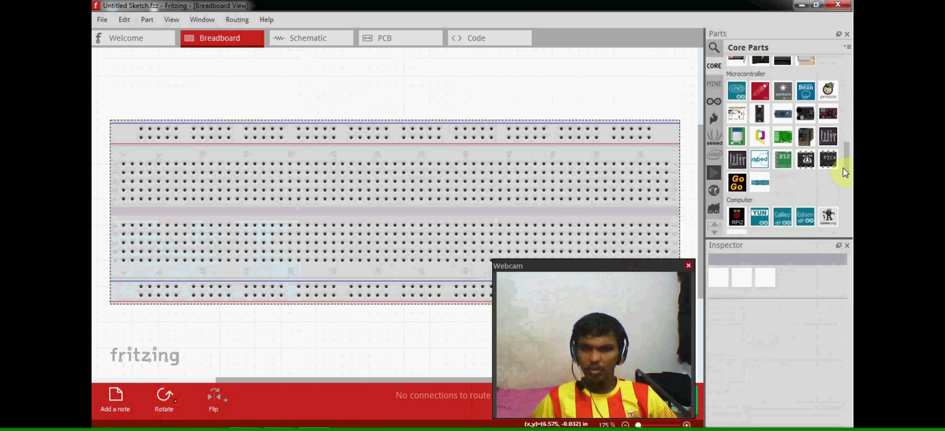
left_click(714, 48)
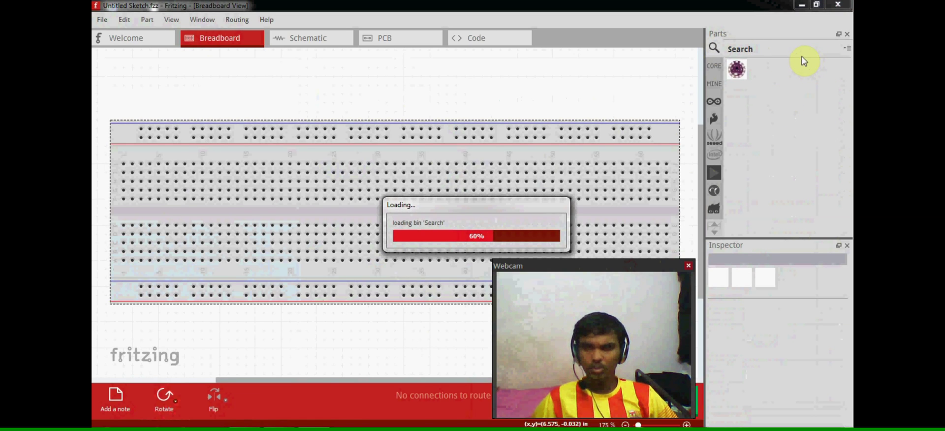
Step: Place the 'Battery block 9V' search result at the breadboard's left edge, leads on the top rail
left_click(806, 138)
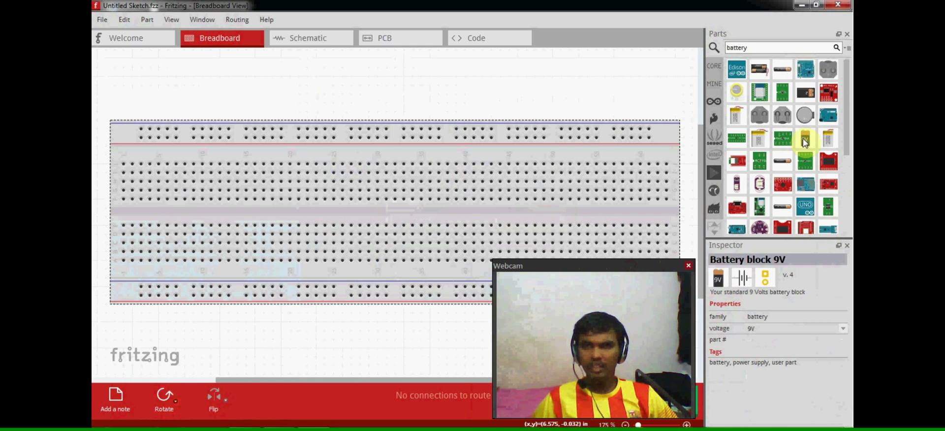
left_click_drag(805, 138, 154, 129)
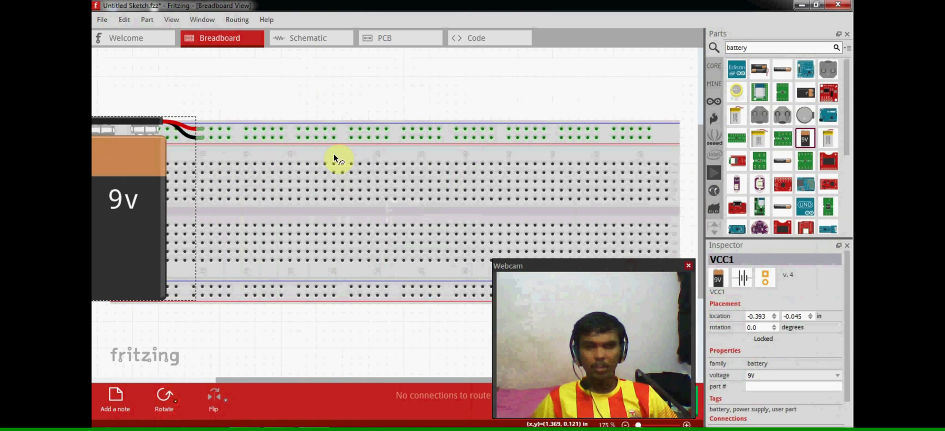
Step: Add the Core Parts red LED and plug its legs into breadboard holes just below the top rail
left_click(711, 67)
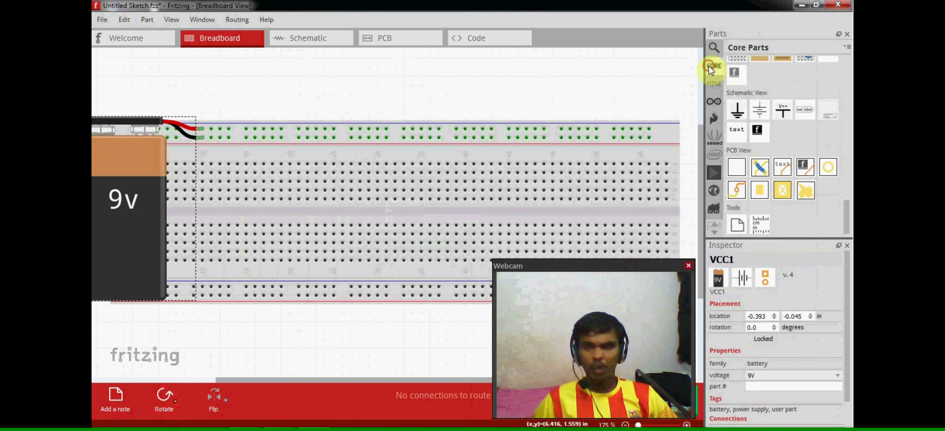
scroll(800, 158, "up", 10)
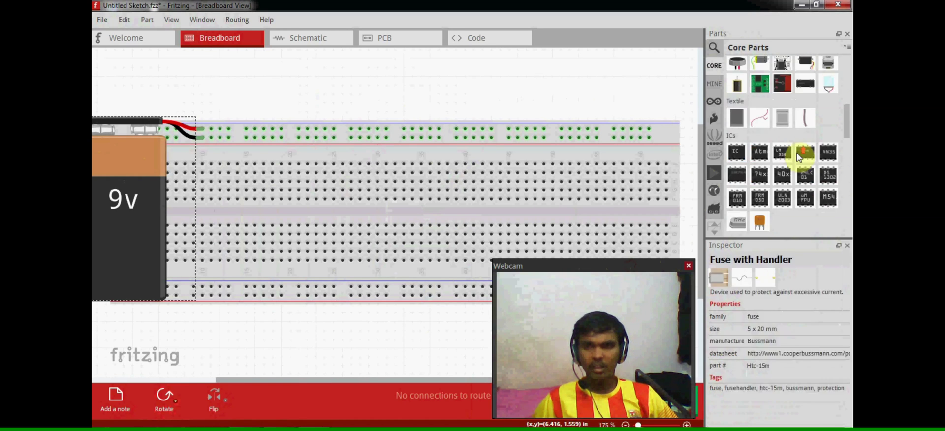
scroll(799, 156, "up", 5)
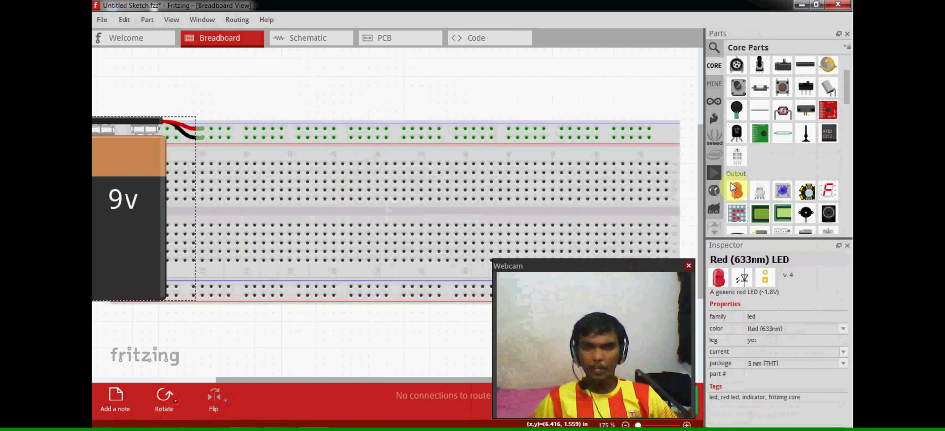
left_click_drag(732, 187, 412, 71)
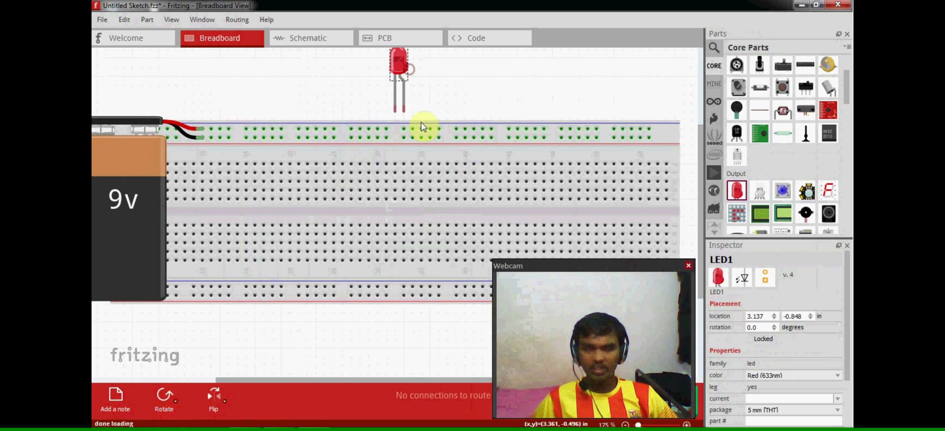
left_click(457, 74)
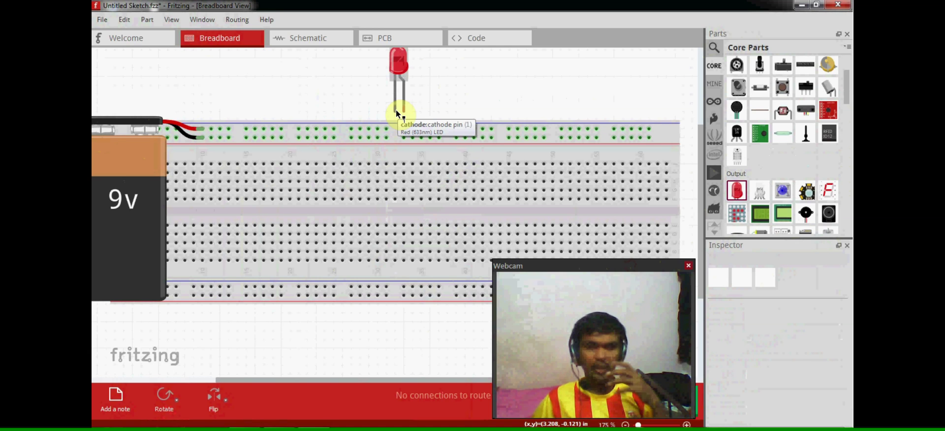
left_click_drag(402, 67, 380, 122)
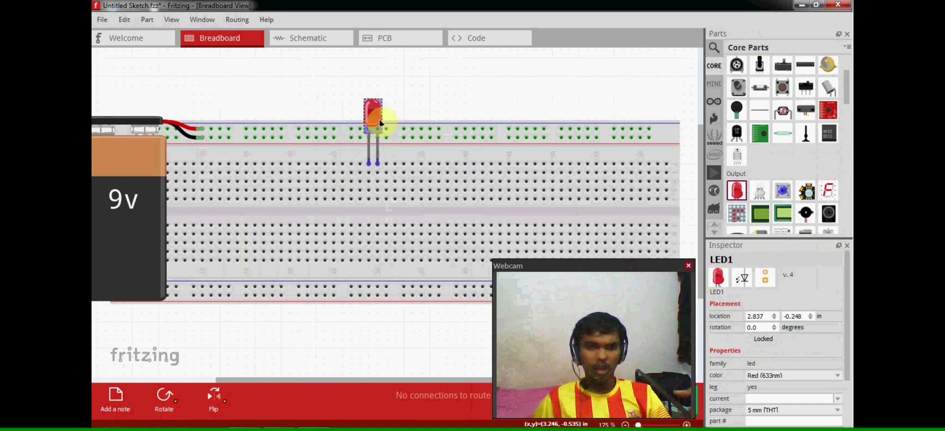
left_click(442, 93)
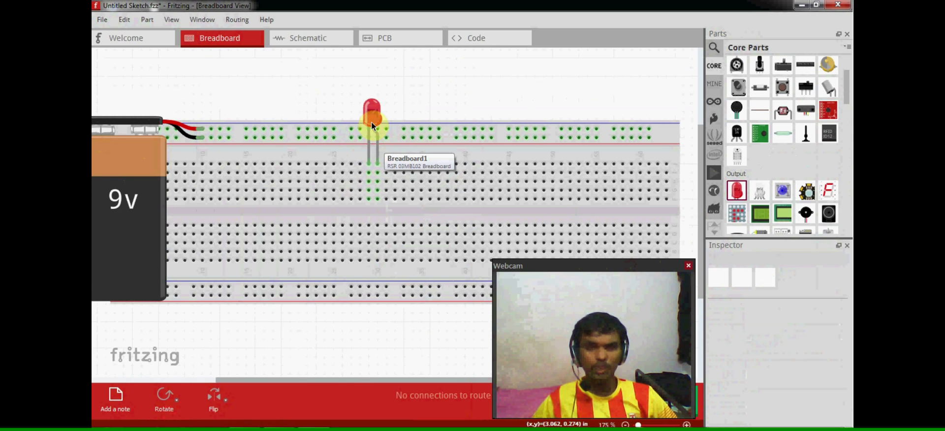
Step: Drop a 220Ω resistor onto the breadboard and draw wires linking it to the top rail and LED column
scroll(778, 178, "up", 3)
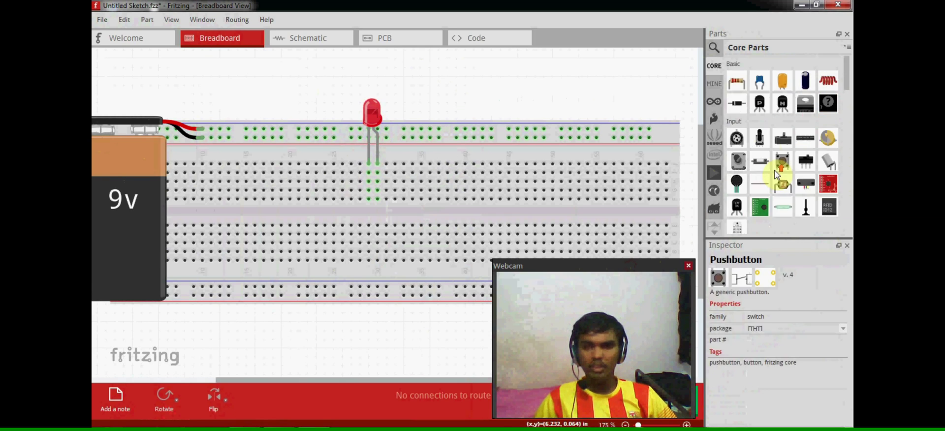
left_click_drag(737, 80, 327, 178)
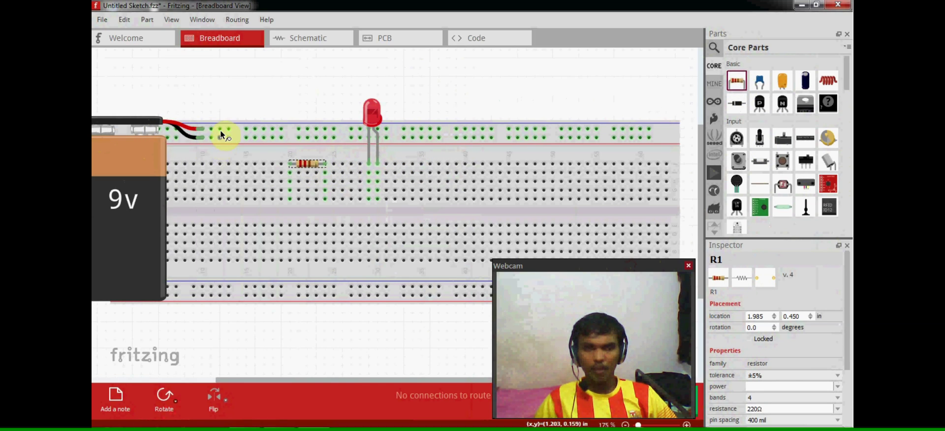
left_click_drag(229, 130, 333, 196)
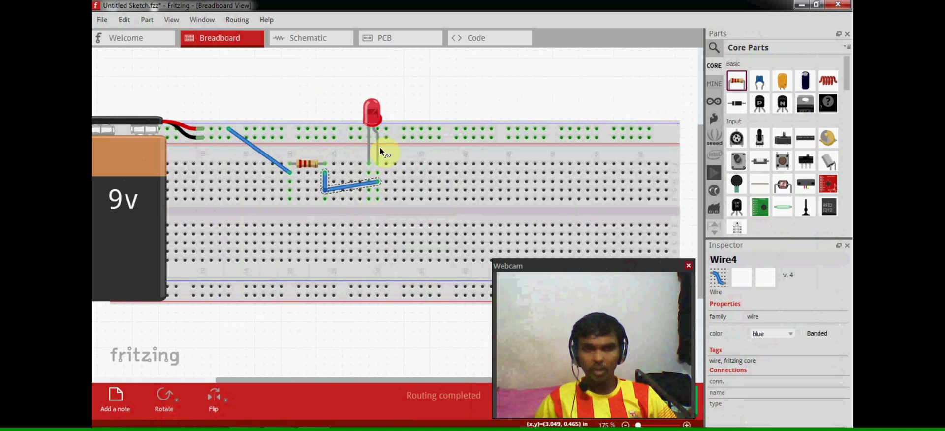
left_click_drag(369, 173, 334, 137)
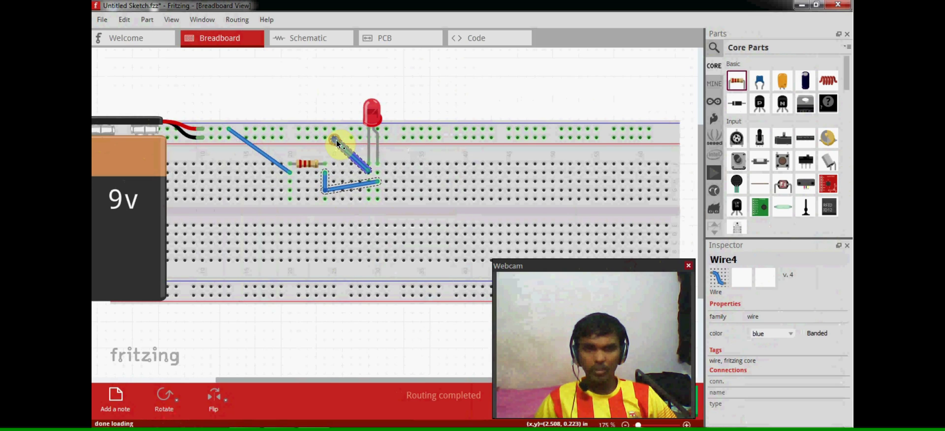
Step: Set both the power-rail wire and the lower wire to red
left_click(329, 110)
left_click(264, 152)
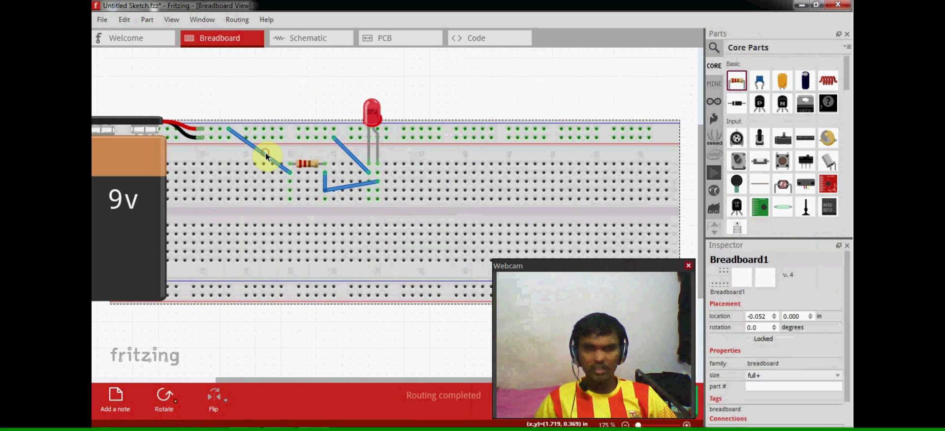
left_click(266, 158)
right_click(268, 158)
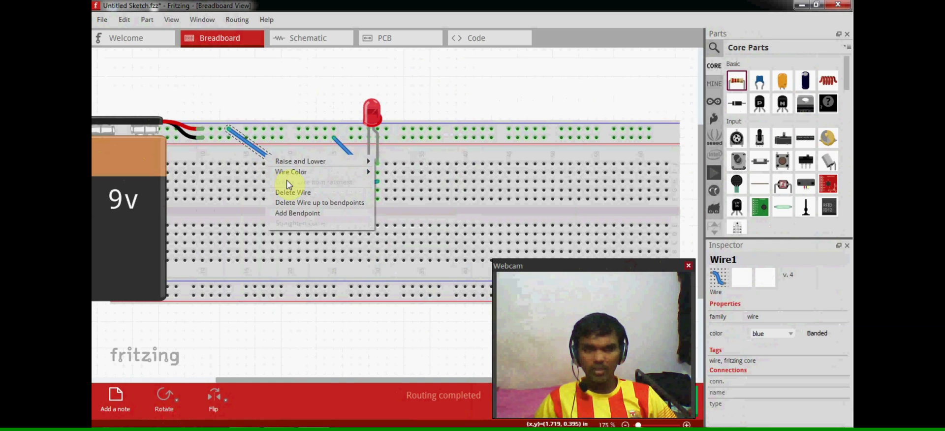
mouse_move(294, 172)
left_click(386, 183)
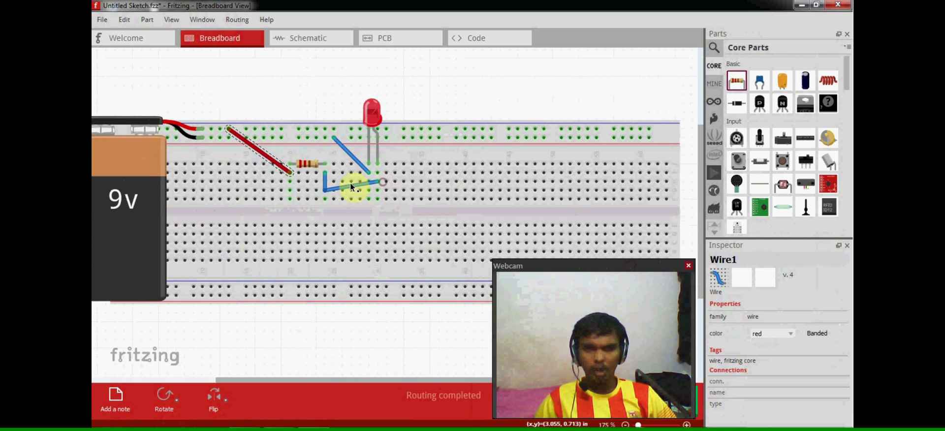
left_click(344, 187)
right_click(344, 188)
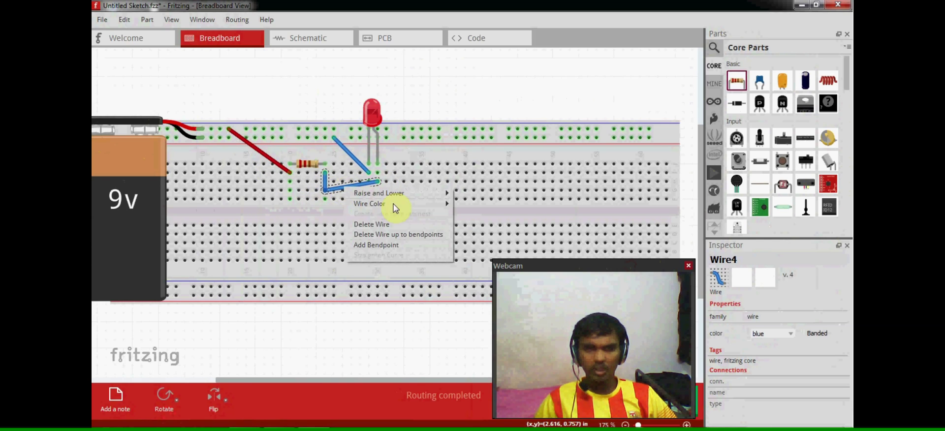
mouse_move(422, 211)
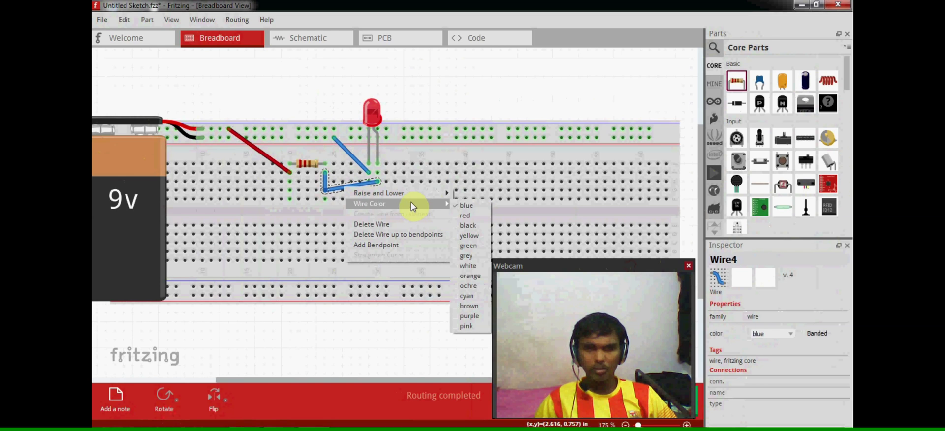
left_click(471, 216)
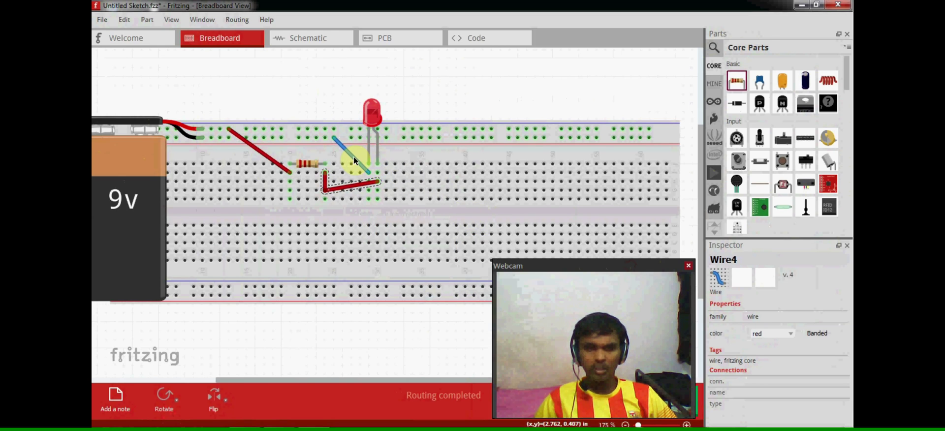
Step: Make the diagonal wire black, then switch to the Schematic view
left_click(352, 155)
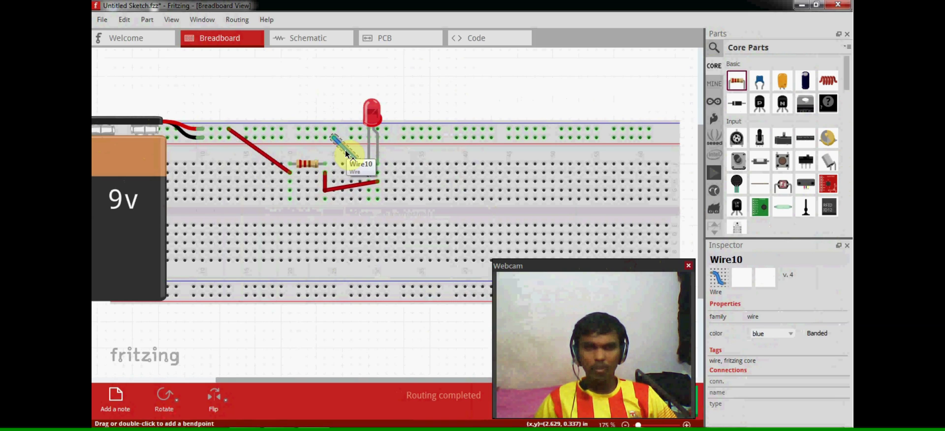
right_click(346, 154)
mouse_move(380, 168)
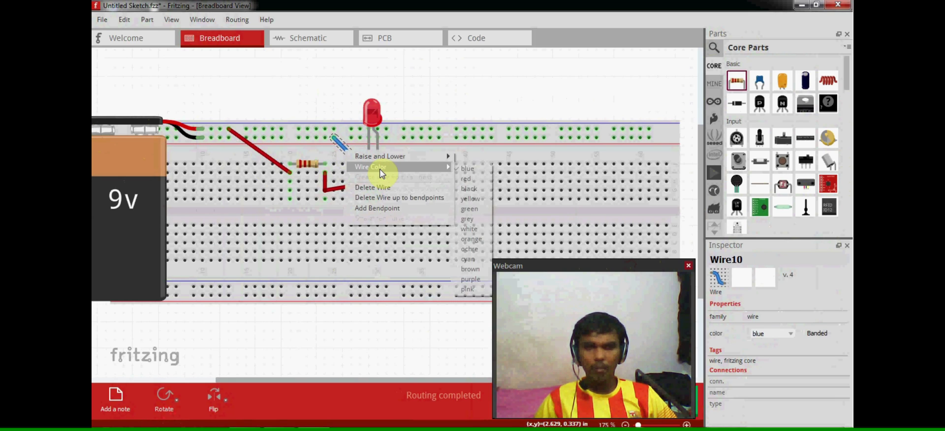
left_click(465, 189)
left_click(479, 105)
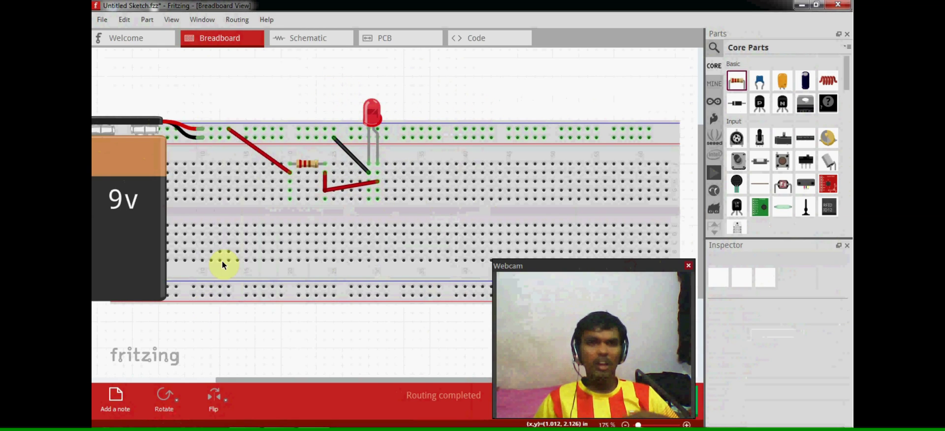
left_click(307, 40)
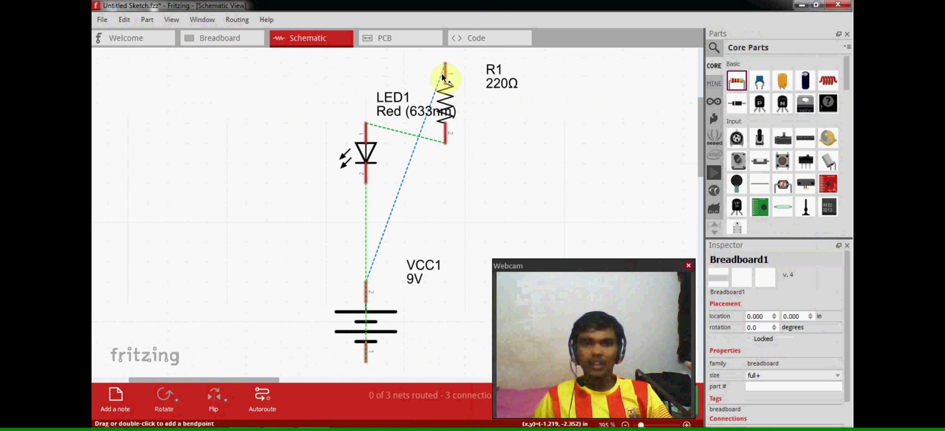
Step: Move R1 down beside LED1, draw traces from R1's top pin and LED1 to R1, then open the PCB view
left_click_drag(446, 99, 455, 157)
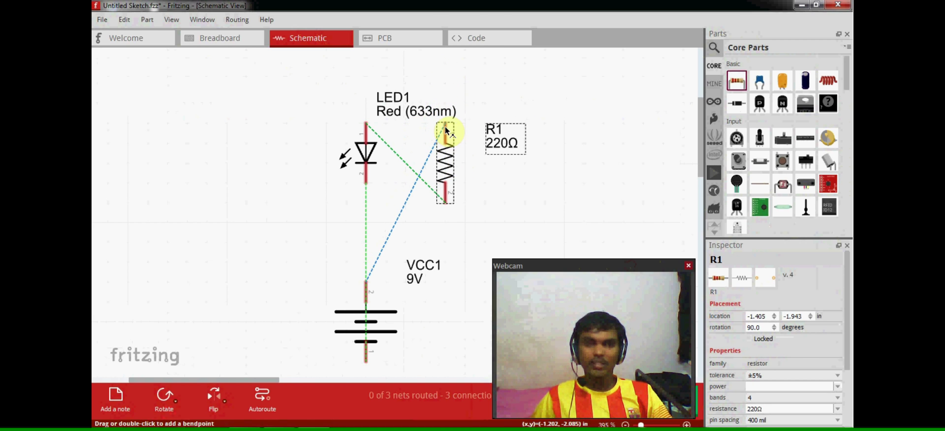
mouse_move(443, 131)
left_mouse_down()
mouse_move(428, 194)
mouse_move(454, 247)
mouse_move(506, 163)
left_mouse_up()
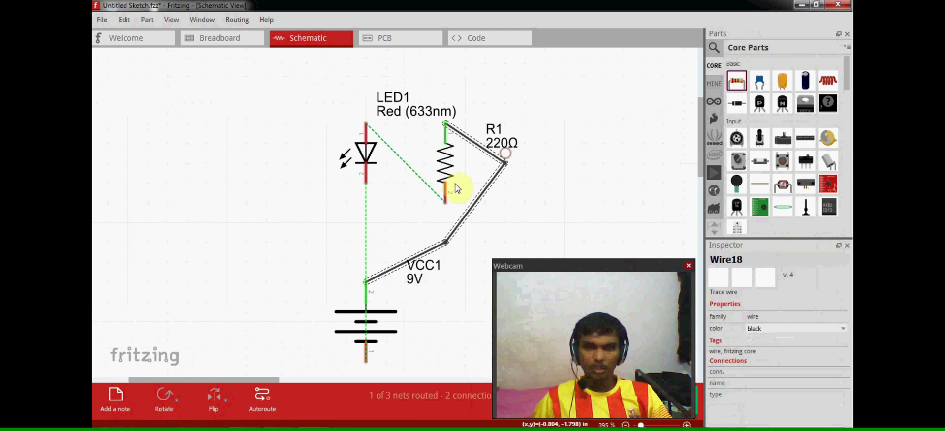
mouse_move(445, 201)
left_mouse_down()
mouse_move(433, 158)
mouse_move(412, 152)
mouse_move(407, 163)
left_mouse_up()
left_click(594, 131)
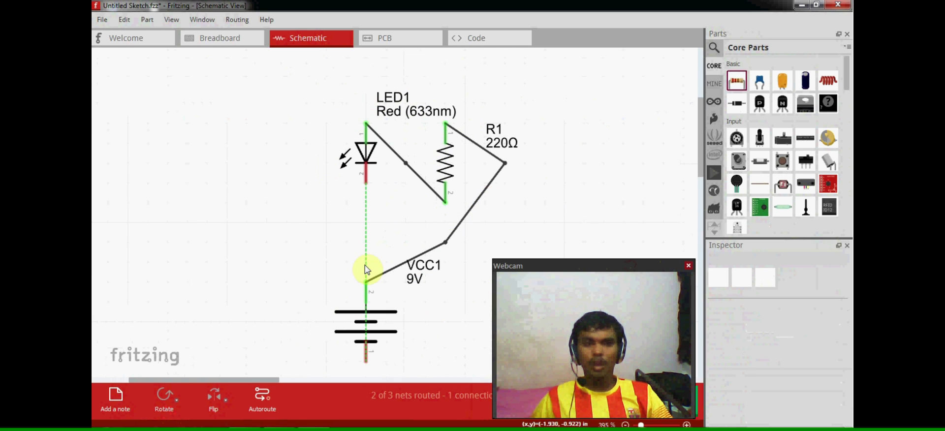
left_click(394, 42)
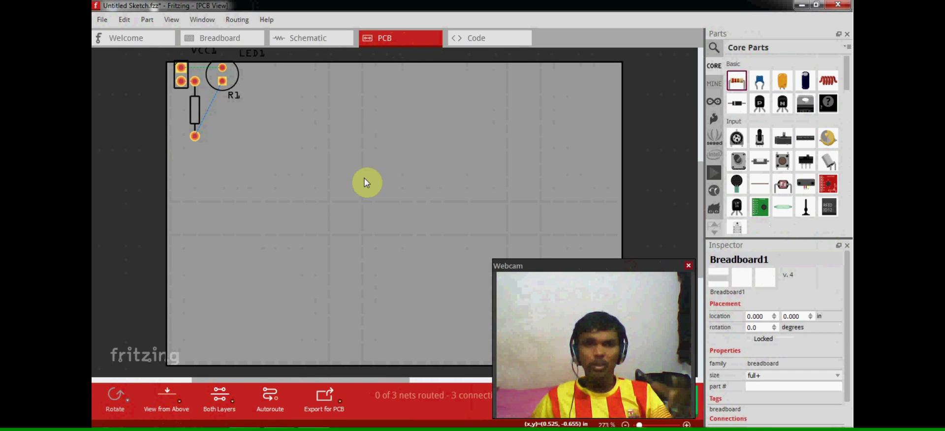
Step: Shift the PCB board up and left, zoom in, then go back to the Breadboard view
left_click_drag(365, 191, 298, 132)
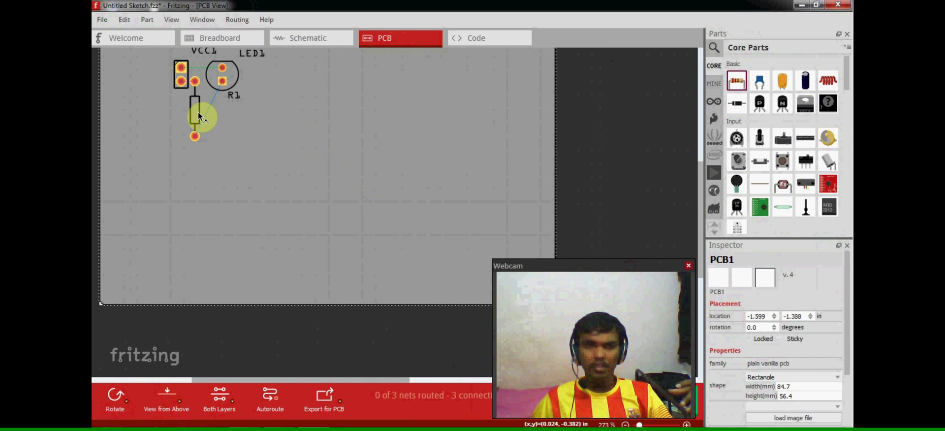
left_click_drag(198, 111, 445, 221)
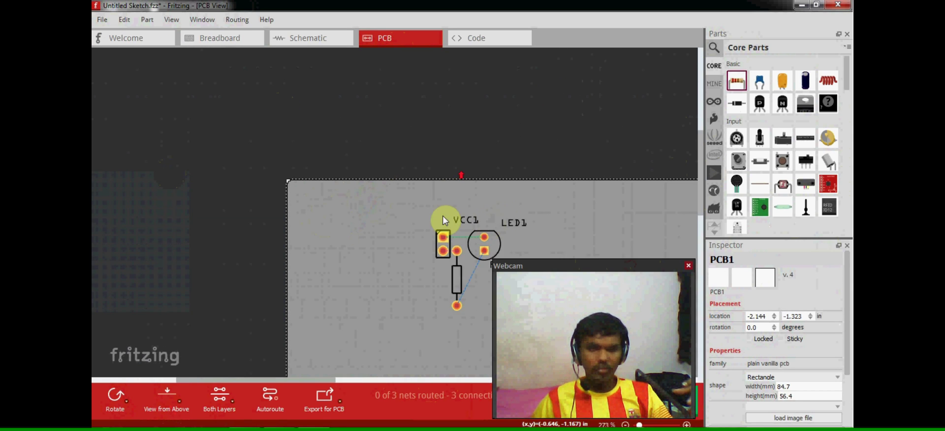
scroll(445, 220, "up", 3)
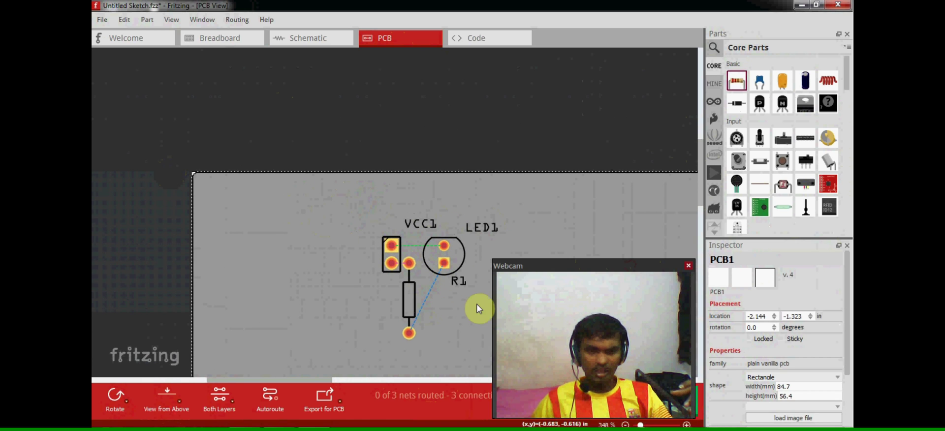
left_click_drag(534, 270, 712, 274)
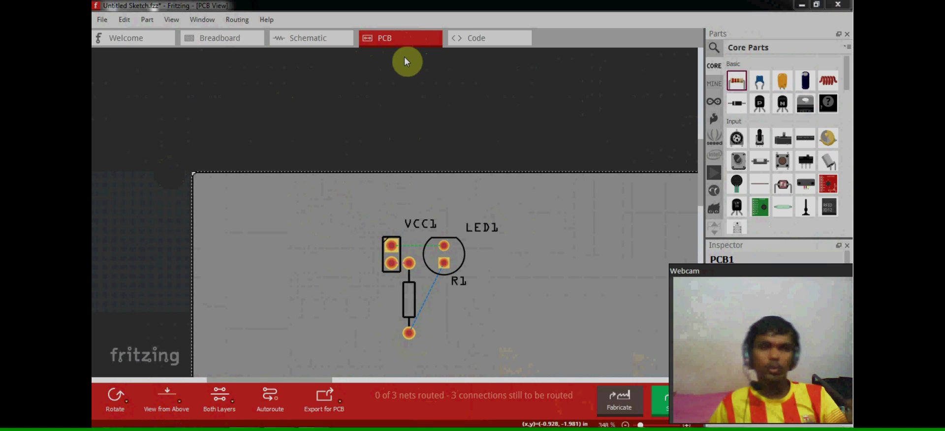
left_click(204, 41)
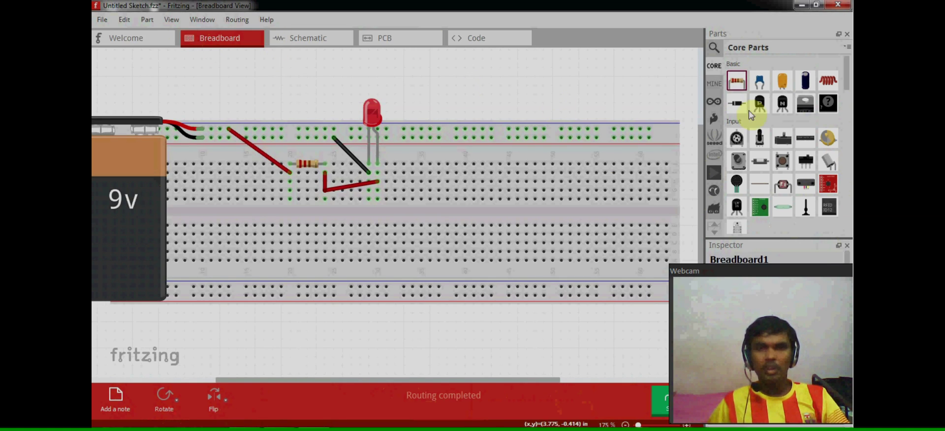
Step: Open the Arduino parts bin and drag the Arduino Uno (Rev3) onto the breadboard
left_click(717, 85)
left_click(715, 102)
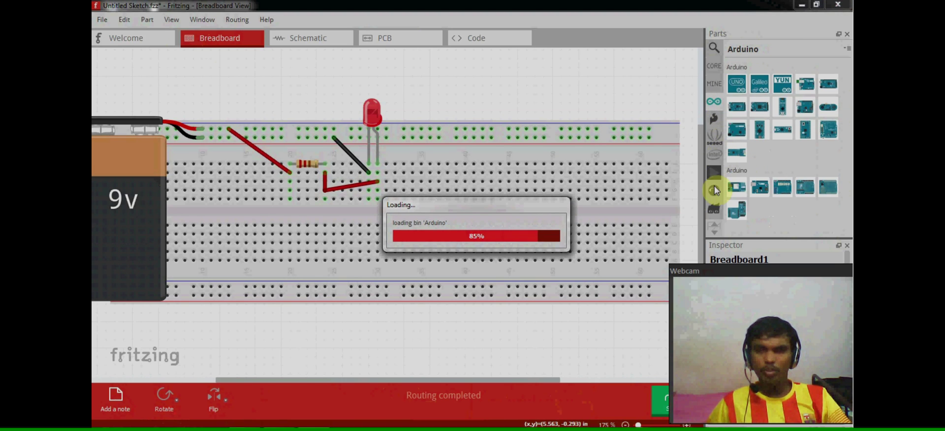
left_click(715, 120)
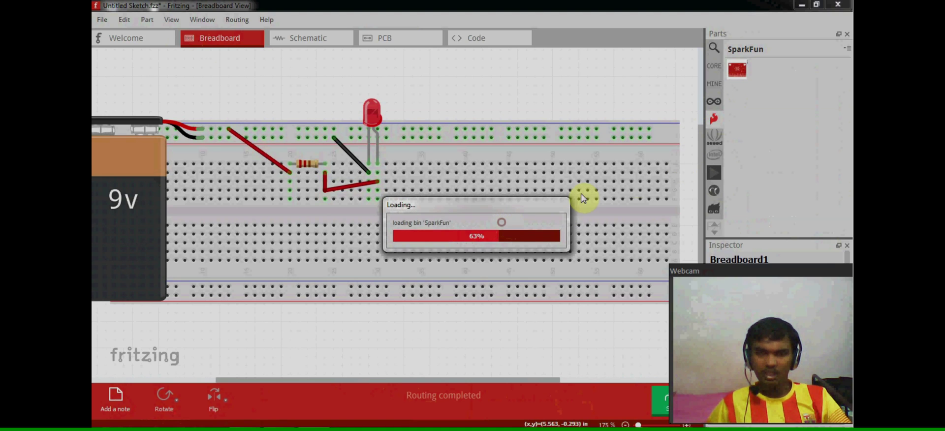
left_click(714, 102)
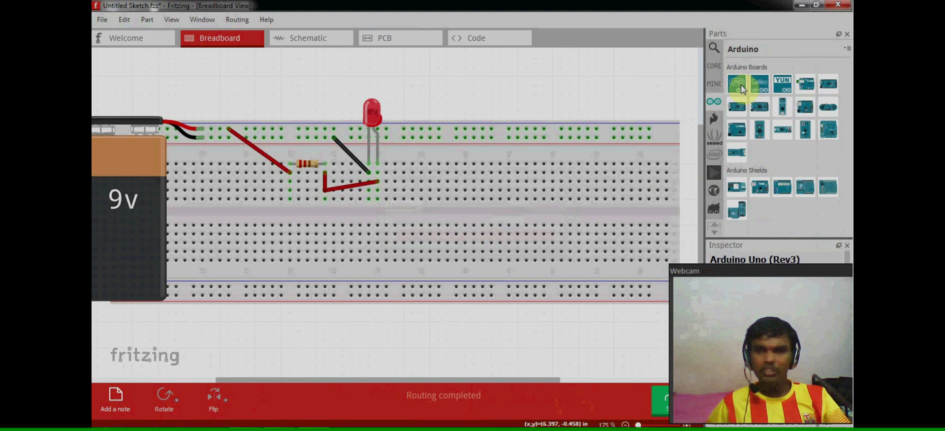
left_click_drag(741, 87, 389, 187)
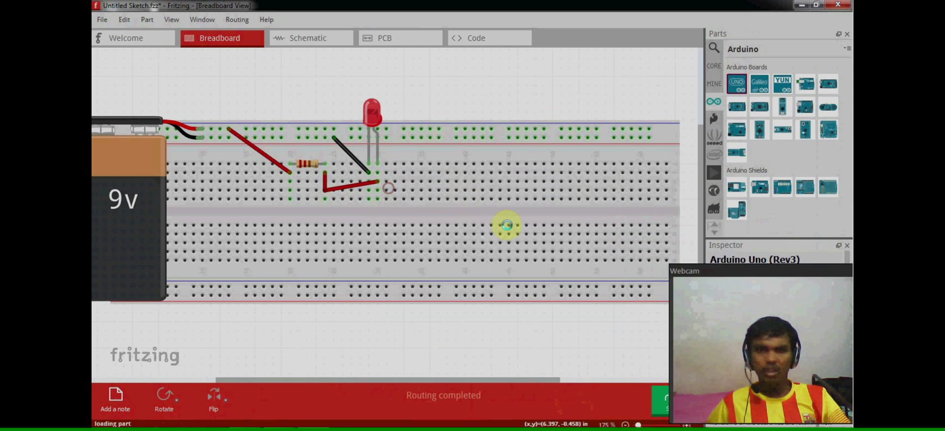
Step: Drag the Arduino Uno up and right so it sits beside the battery, resistor and LED
left_click_drag(543, 253, 530, 193)
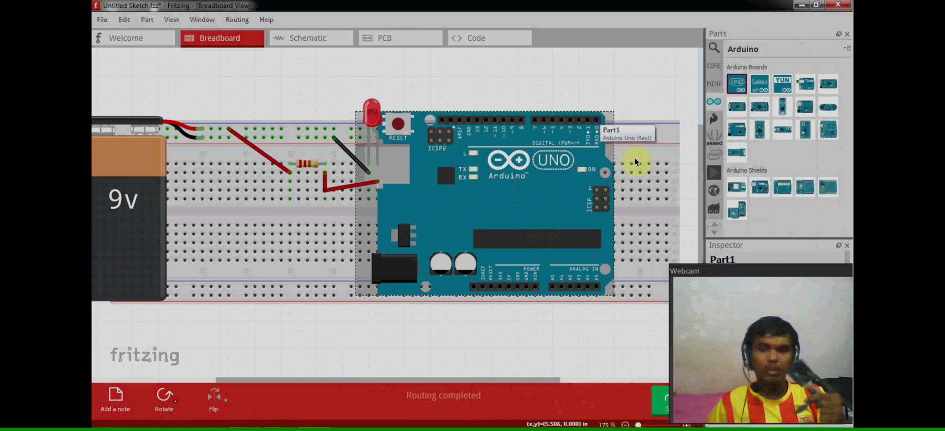
left_click_drag(449, 178, 501, 163)
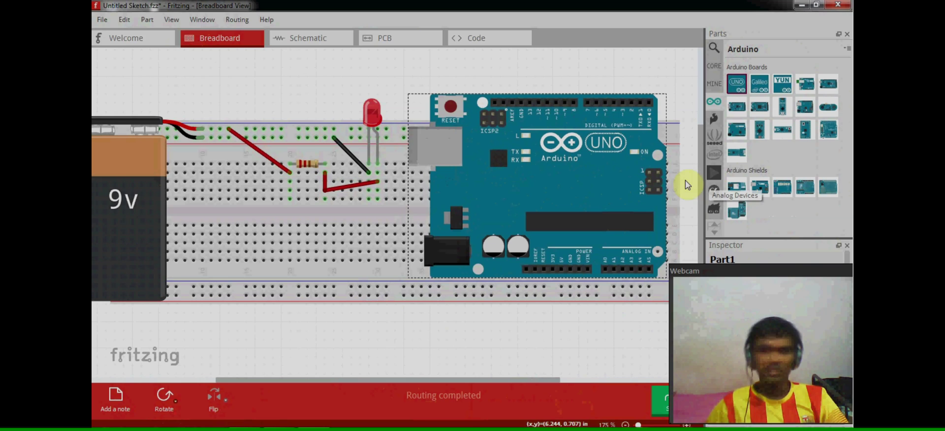
left_click(586, 215)
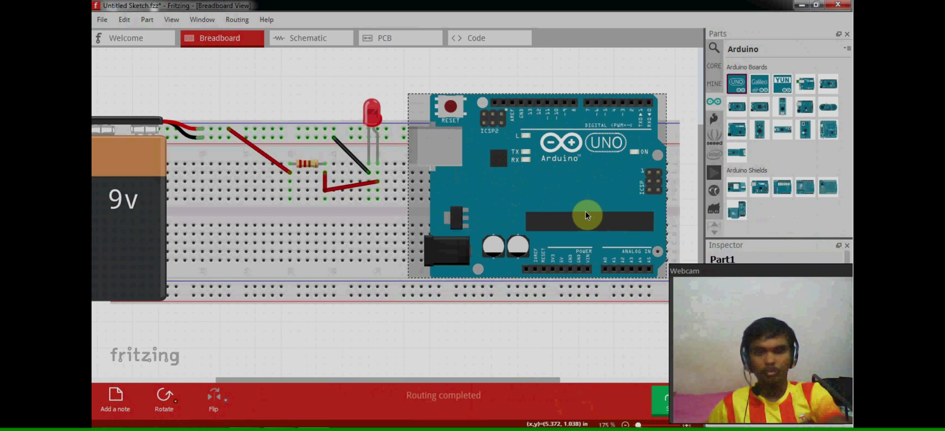